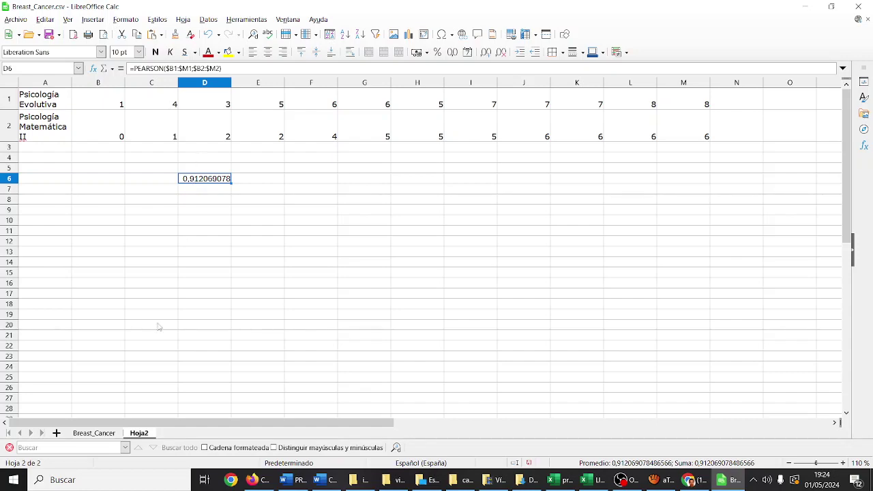
- Duplicate the Breast_Cancer sheet
{"action": "left_click", "coordinate": [94, 433]}
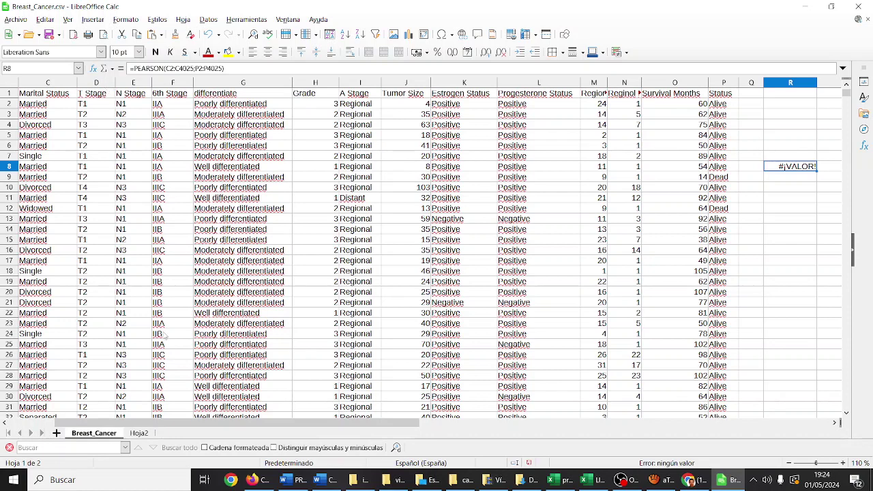
{"action": "right_click", "coordinate": [96, 434]}
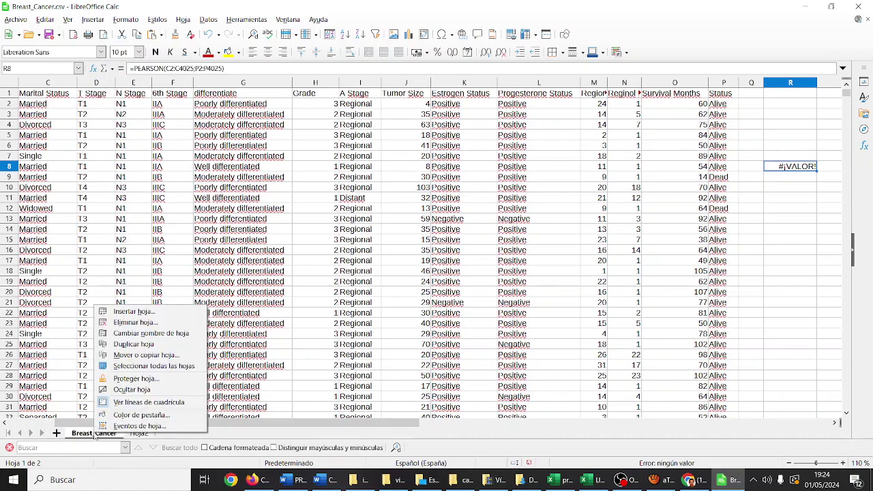
{"action": "left_click", "coordinate": [132, 344]}
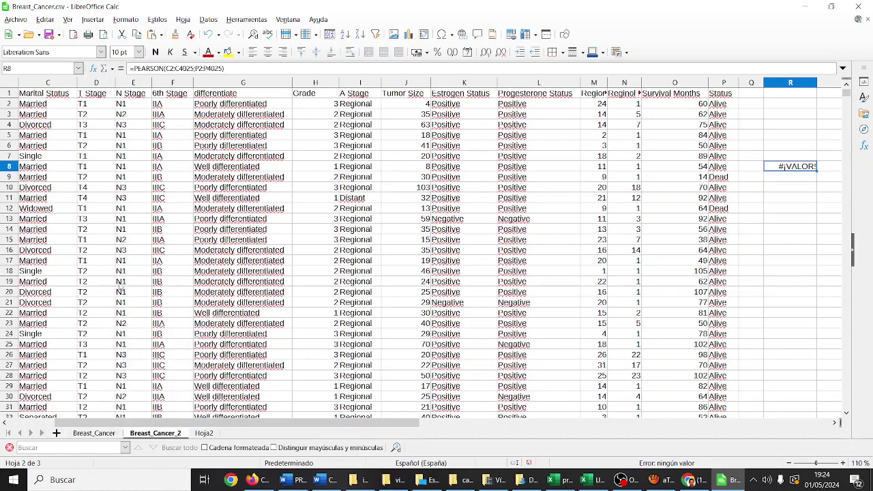
{"action": "right_click", "coordinate": [96, 83]}
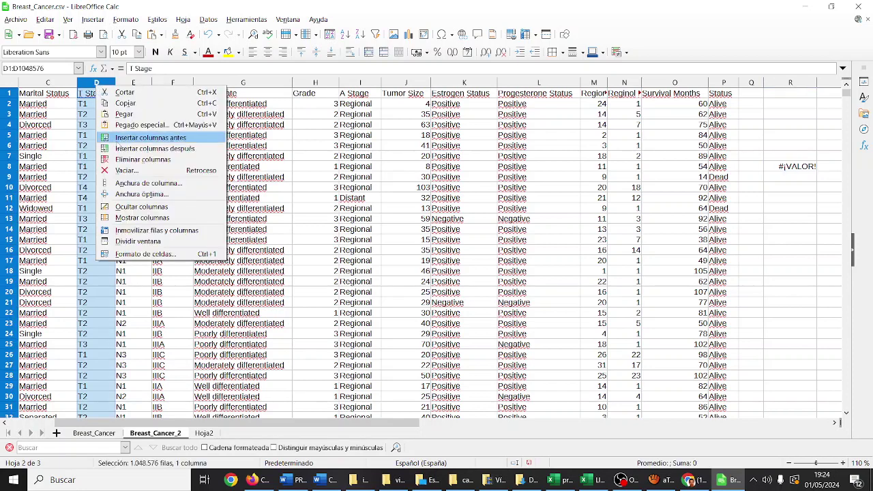
{"action": "left_click", "coordinate": [115, 148]}
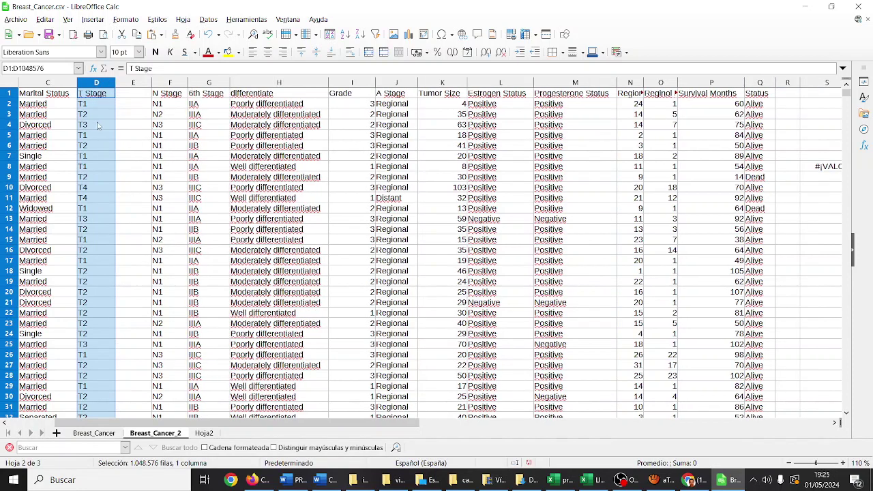
{"action": "key", "text": "ctrl+z"}
- Insert an empty column before the T Stage column and select its cell D2
{"action": "right_click", "coordinate": [95, 88]}
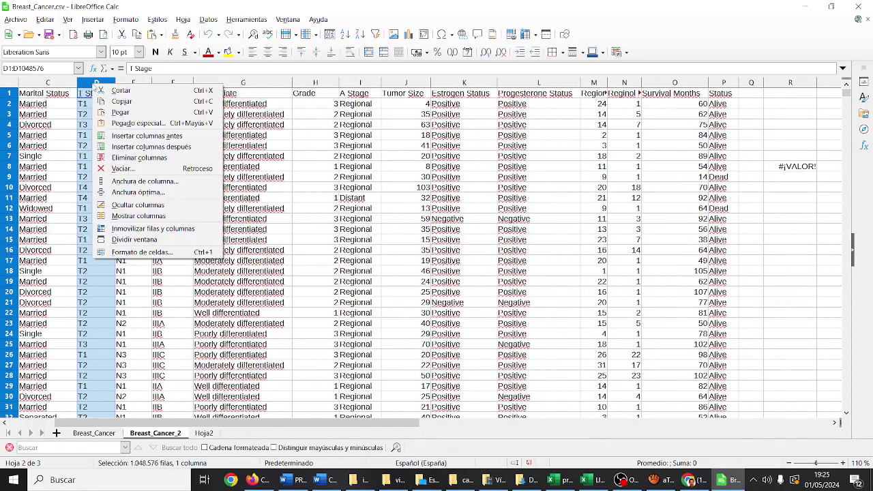
{"action": "left_click", "coordinate": [106, 136]}
{"action": "left_click", "coordinate": [98, 104]}
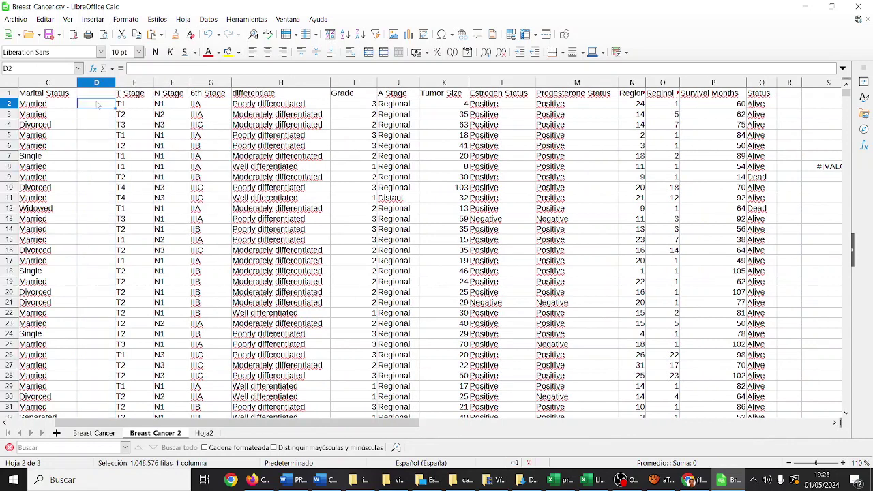
{"action": "type", "text": "=si"}
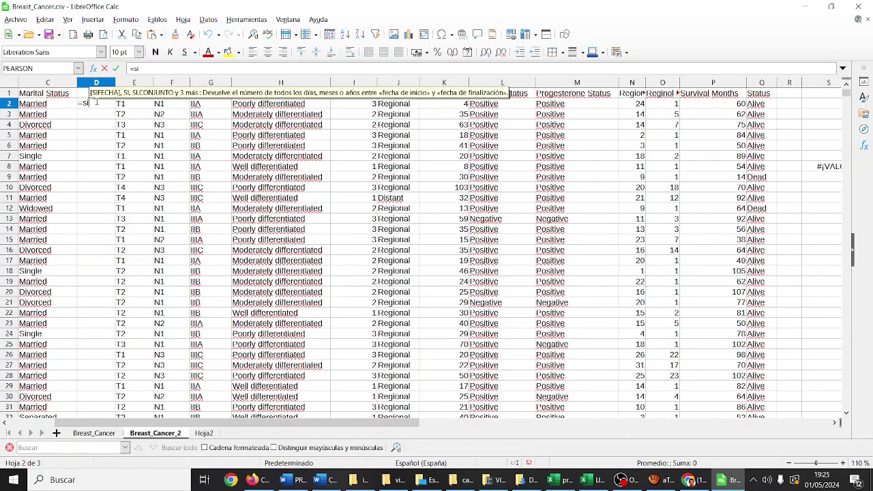
{"action": "key", "text": "BackSpace"}
{"action": "key", "text": "BackSpace"}
{"action": "key", "text": "BackSpace"}
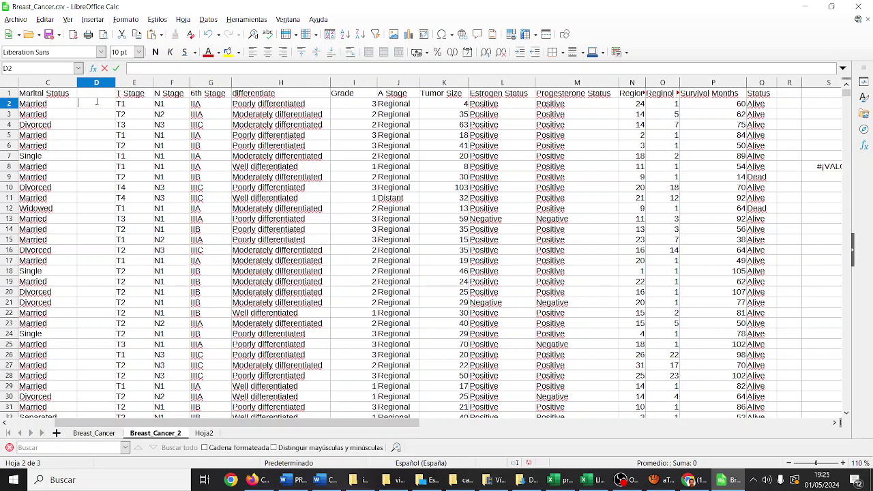
- Enter the formula =SI(C2="Married";1;0) in D2 to code marital status as 1 or 0
{"action": "type", "text": "=si"}
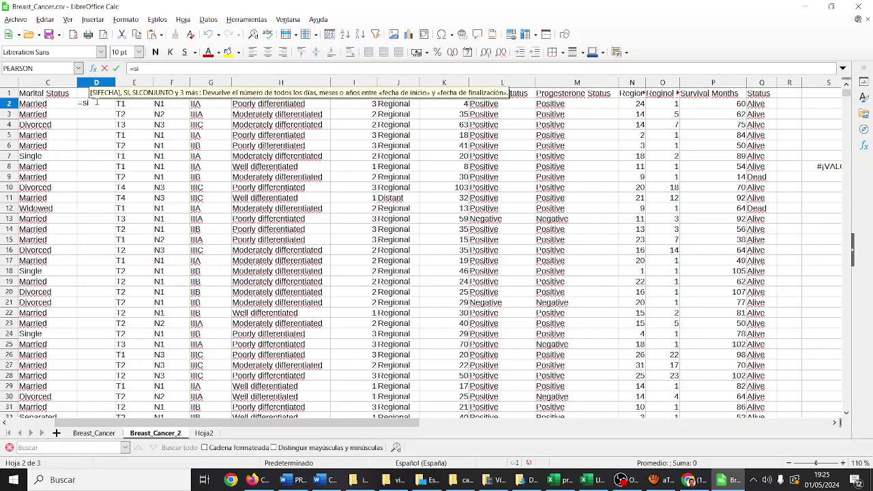
{"action": "type", "text": "("}
{"action": "left_click", "coordinate": [42, 106]}
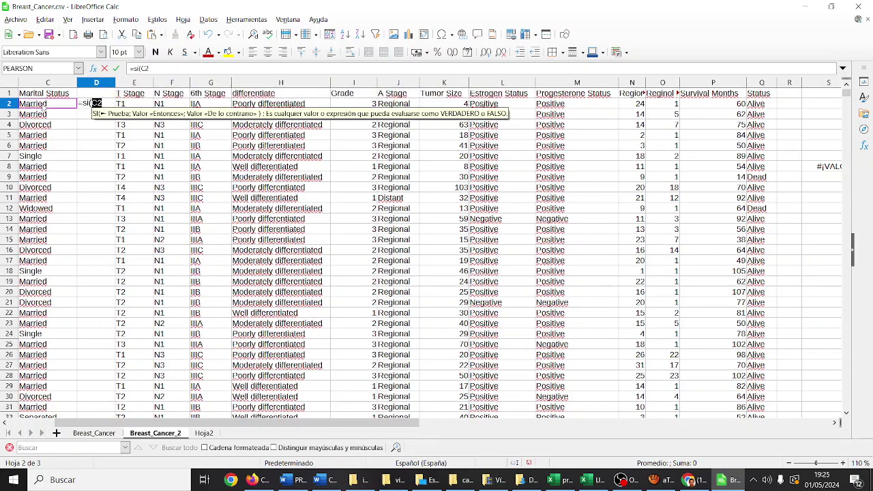
{"action": "type", "text": "=\""}
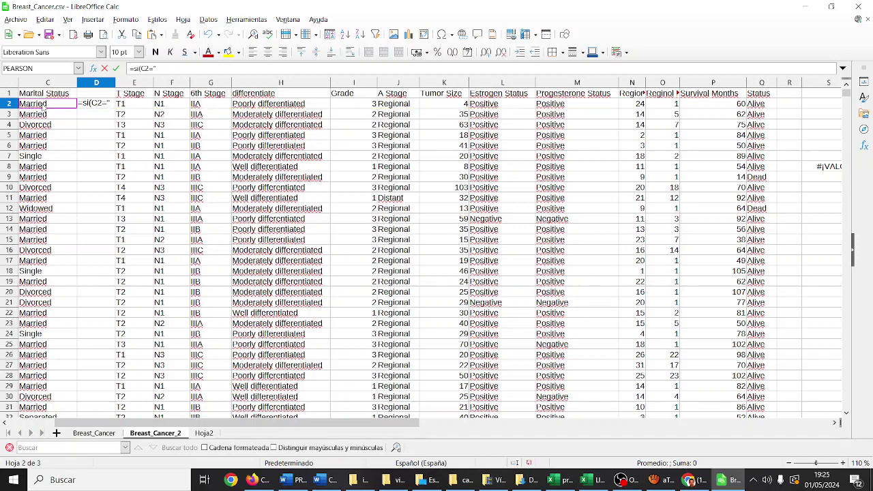
{"action": "type", "text": "Married\""}
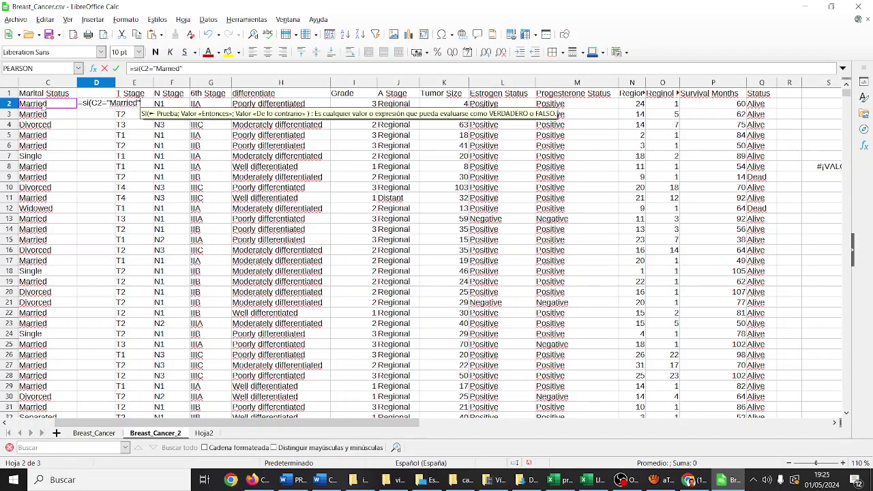
{"action": "type", "text": ";1;0"}
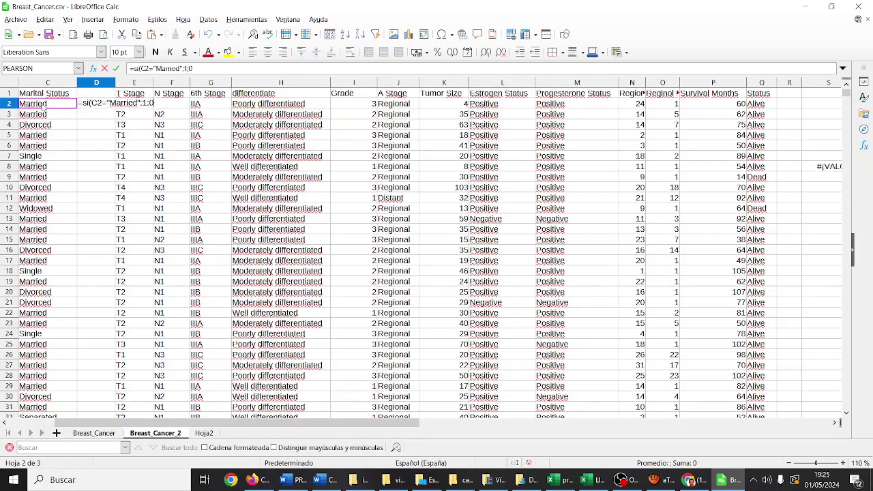
{"action": "key", "text": "Return"}
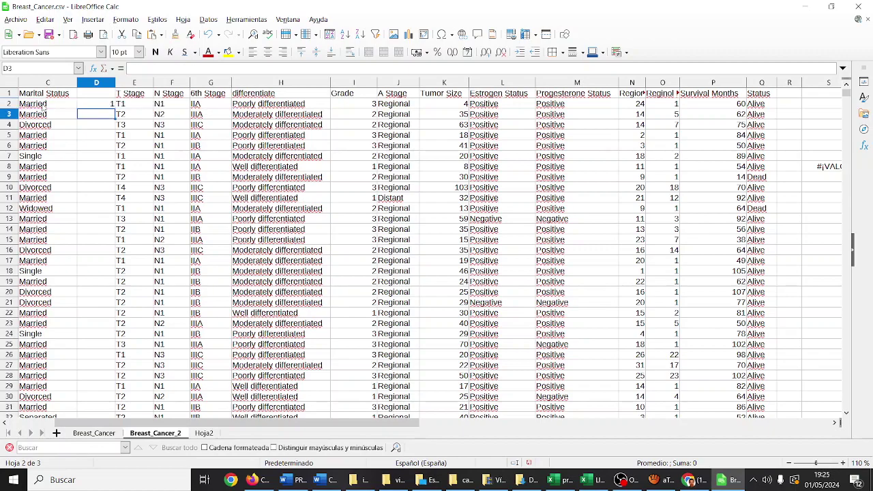
- Fill the D2 formula down column D through row 4025
{"action": "left_click", "coordinate": [106, 104]}
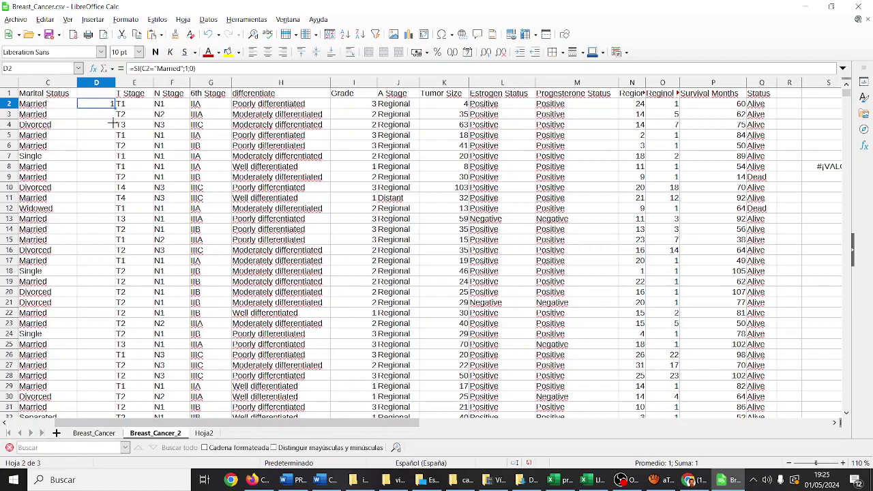
{"action": "left_click_drag", "start_coordinate": [113, 124], "coordinate": [114, 487]}
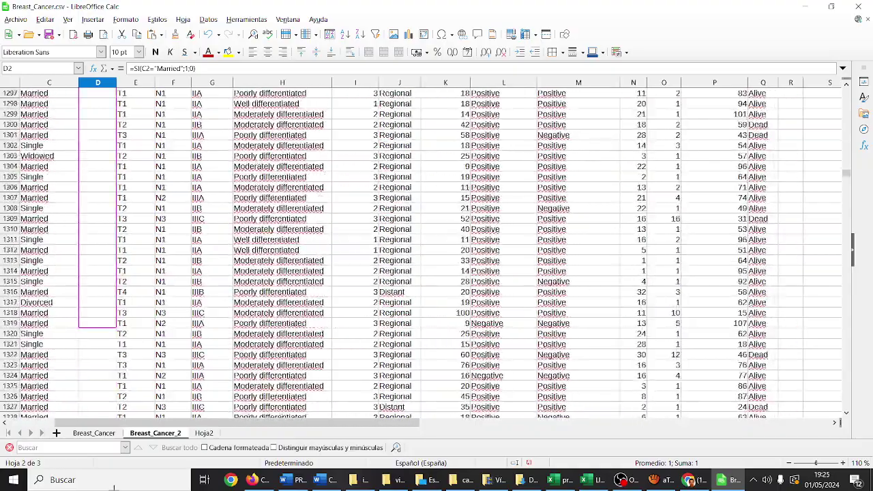
{"action": "left_click_drag", "start_coordinate": [113, 487], "coordinate": [107, 435]}
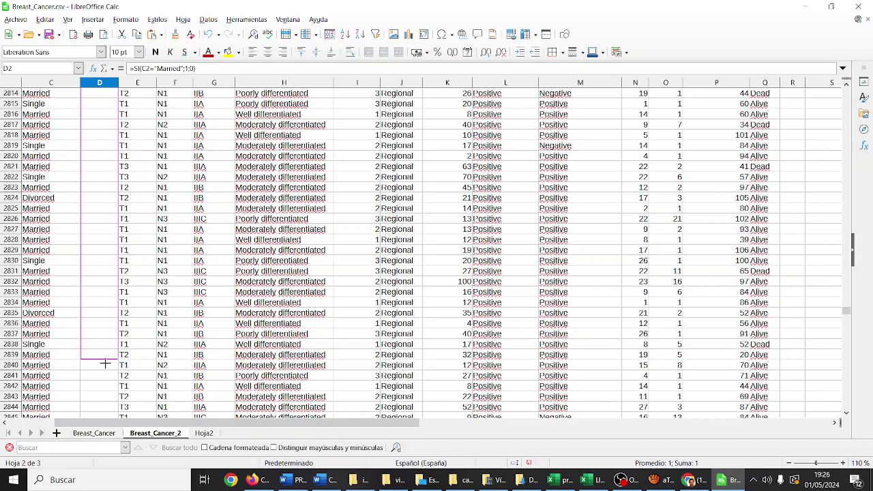
{"action": "left_click_drag", "start_coordinate": [102, 383], "coordinate": [96, 180]}
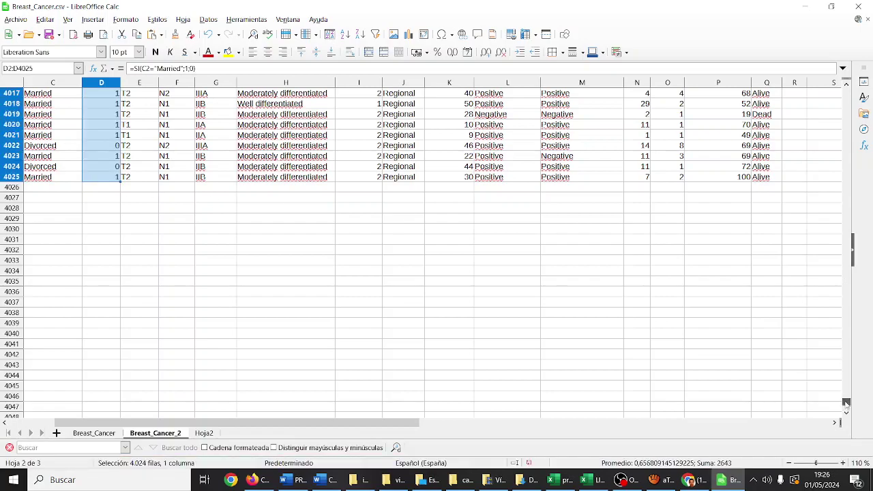
- Enter the formula =SI(Q2="Alive";1;0) in R2 to code the Status column as 1 or 0
{"action": "left_click_drag", "start_coordinate": [845, 404], "coordinate": [850, 91]}
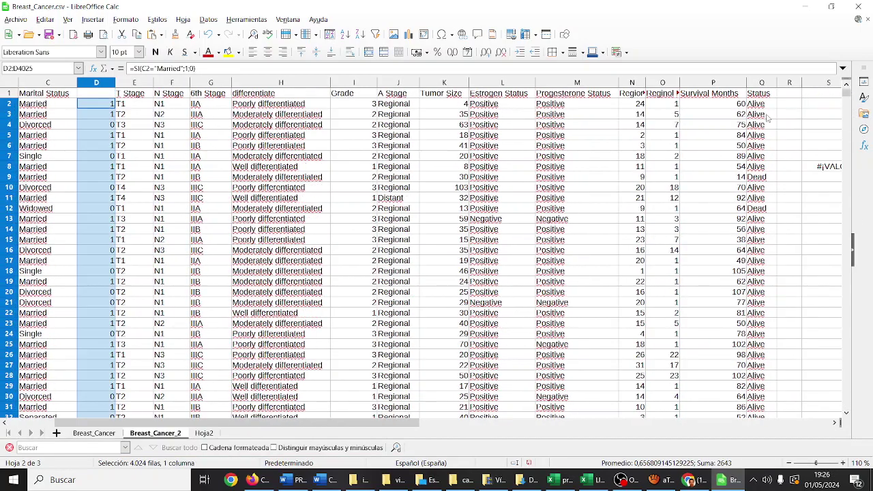
{"action": "left_click", "coordinate": [786, 106]}
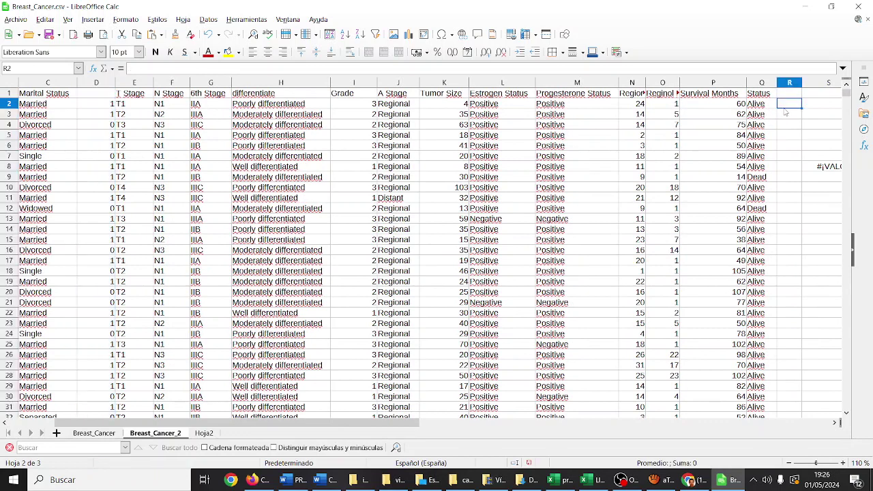
{"action": "type", "text": "=si("}
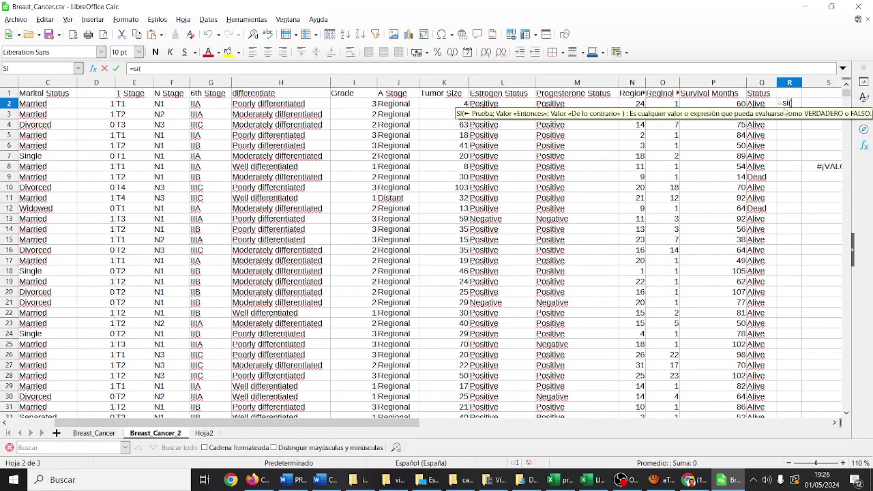
{"action": "left_click", "coordinate": [768, 107]}
{"action": "type", "text": "=\"Alive"}
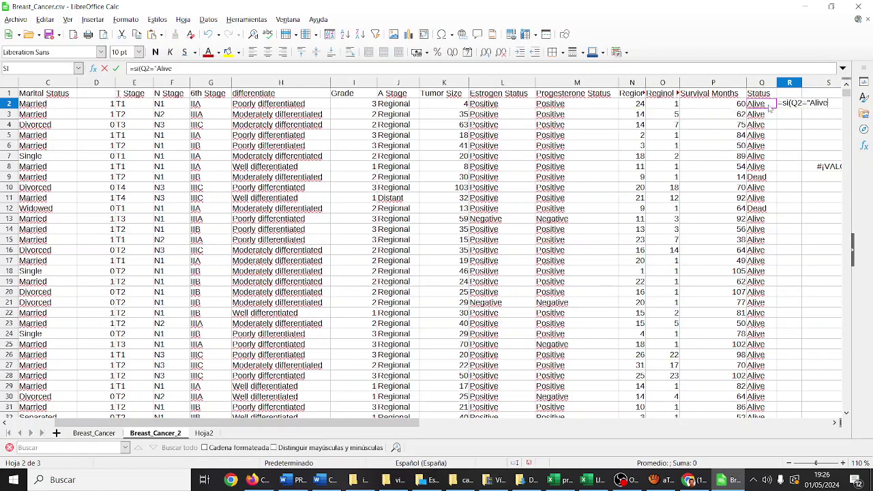
{"action": "type", "text": "\";1;"}
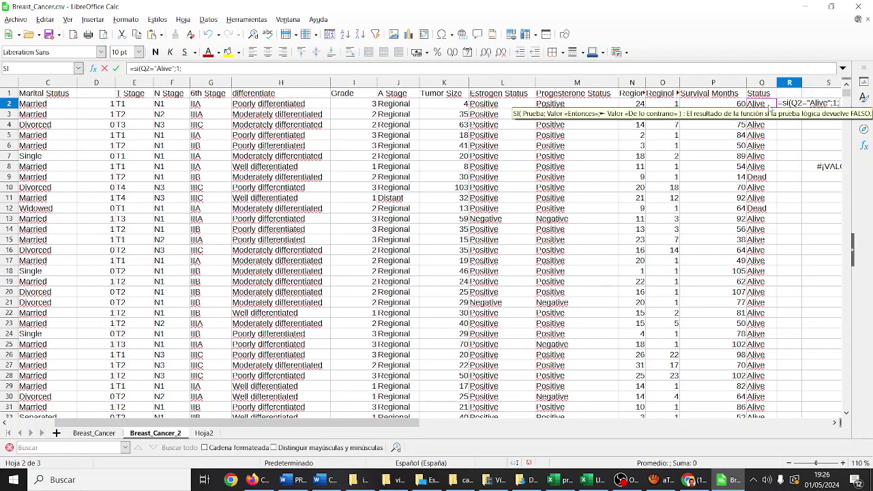
{"action": "type", "text": "0)"}
{"action": "key", "text": "Return"}
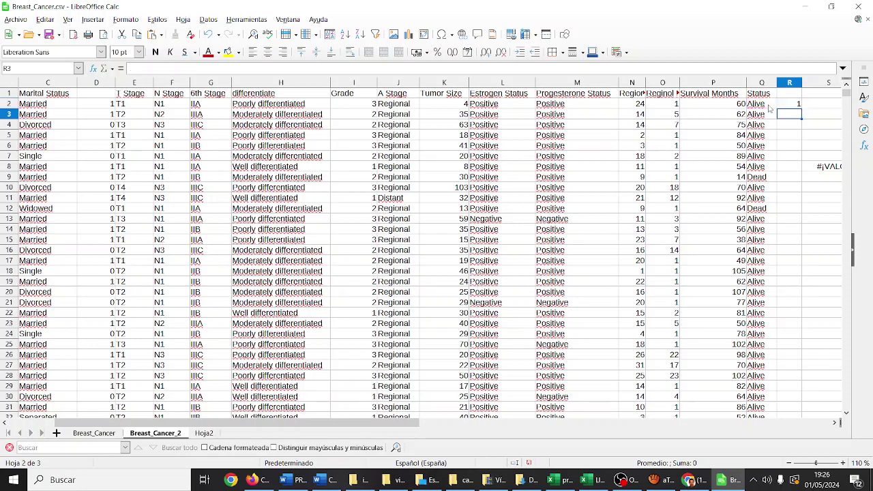
- Copy the R2 formula down column R through row 4025
{"action": "left_click", "coordinate": [799, 105]}
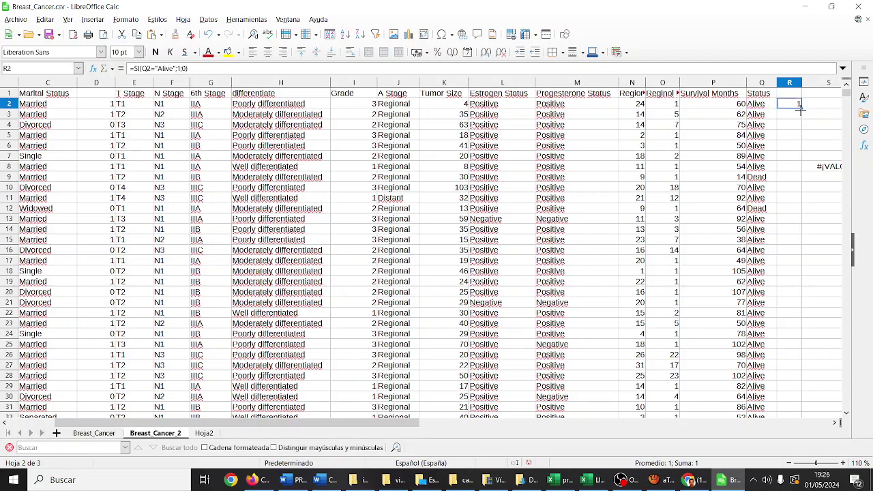
{"action": "key", "text": "ctrl+c"}
{"action": "left_click", "coordinate": [793, 117]}
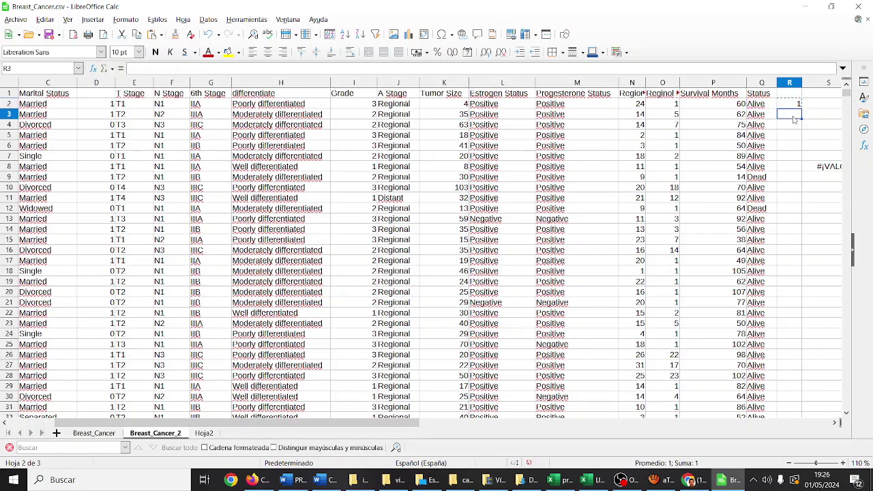
{"action": "key", "text": "ctrl+shift+Down"}
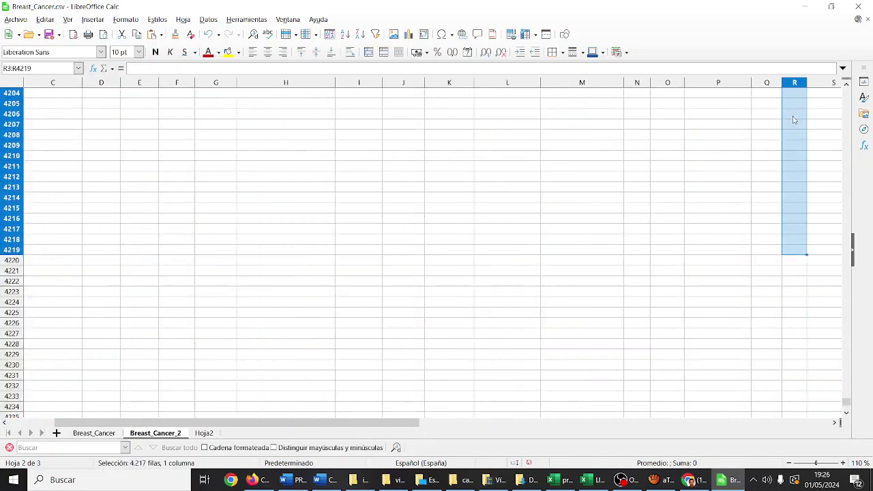
{"action": "key", "text": "shift+Page_Up"}
{"action": "key", "text": "shift+Page_Up"}
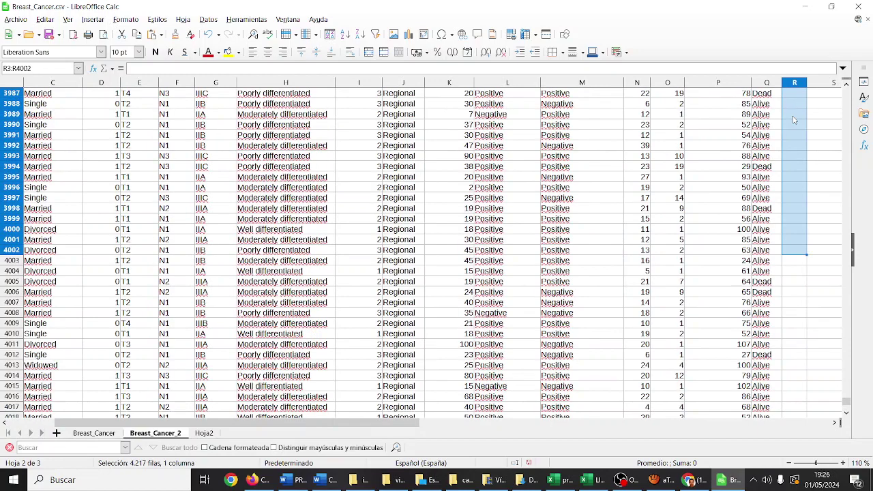
{"action": "key", "text": "ctrl+d"}
{"action": "right_click", "coordinate": [795, 117]}
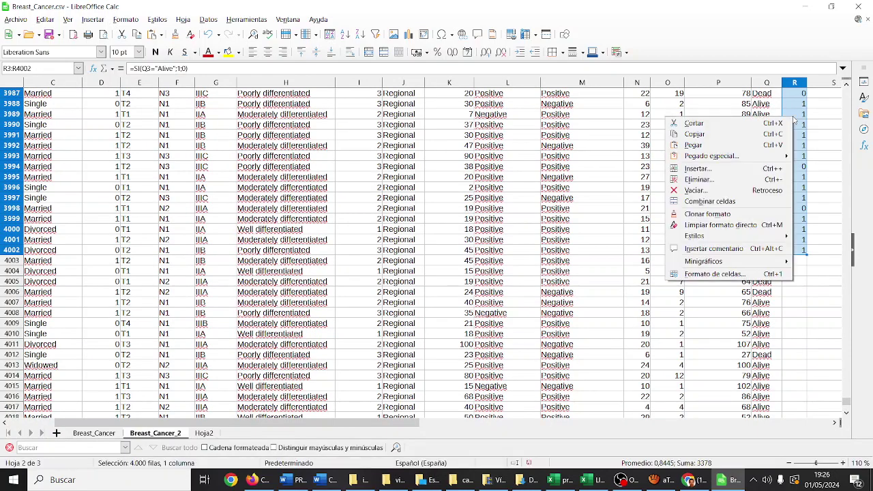
{"action": "key", "text": "Escape"}
{"action": "left_click_drag", "start_coordinate": [807, 252], "coordinate": [794, 379]}
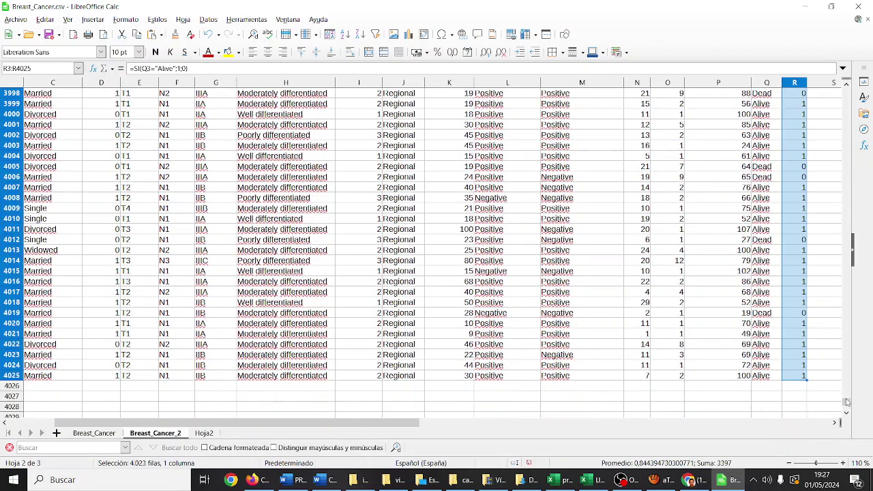
- In the S8 PEARSON formula, change the first data range to D2:D4025, the coded marital status column
{"action": "left_click_drag", "start_coordinate": [846, 402], "coordinate": [845, 89]}
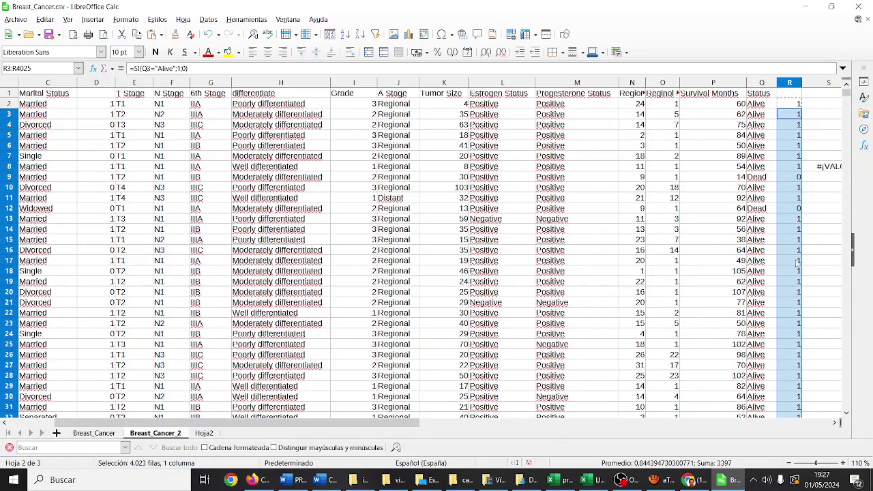
{"action": "left_click", "coordinate": [834, 423]}
{"action": "left_click", "coordinate": [833, 423]}
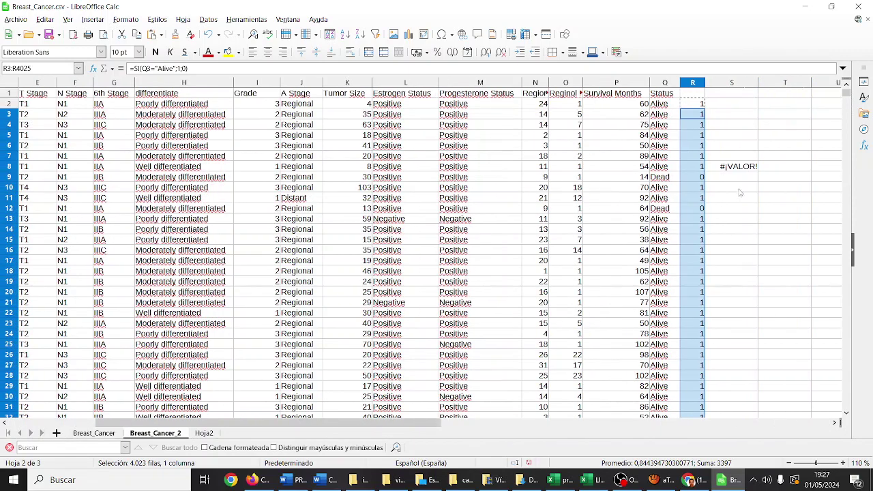
{"action": "left_click", "coordinate": [735, 168]}
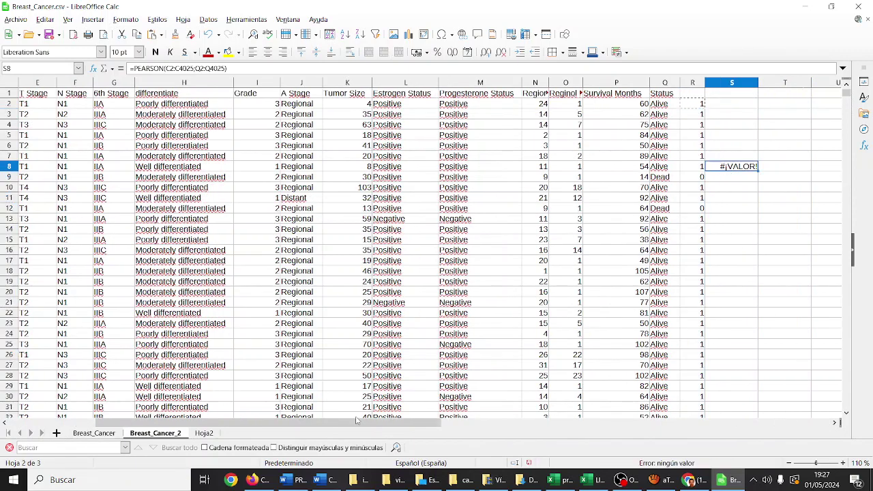
{"action": "mouse_move", "coordinate": [358, 422]}
{"action": "left_mouse_down"}
{"action": "mouse_move", "coordinate": [278, 422]}
{"action": "mouse_move", "coordinate": [355, 422]}
{"action": "left_mouse_up"}
{"action": "left_click", "coordinate": [175, 68]}
{"action": "key", "text": "BackSpace"}
{"action": "type", "text": "d"}
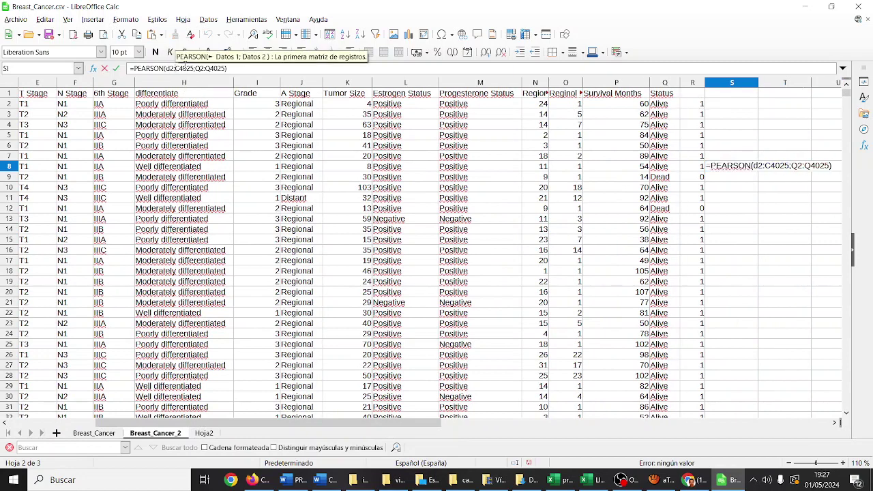
{"action": "double_click", "coordinate": [185, 68]}
{"action": "type", "text": "d4025"}
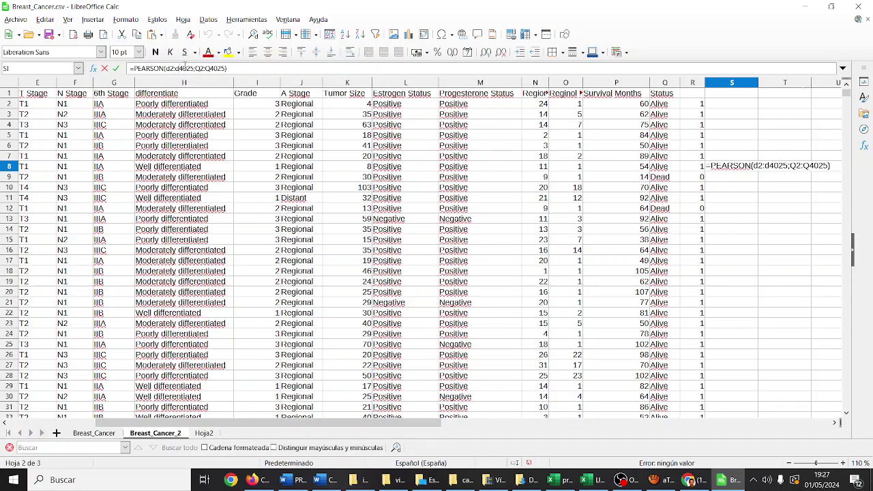
- Change the second data range of the PEARSON formula to R2:R4025 and commit the formula
{"action": "key", "text": "BackSpace"}
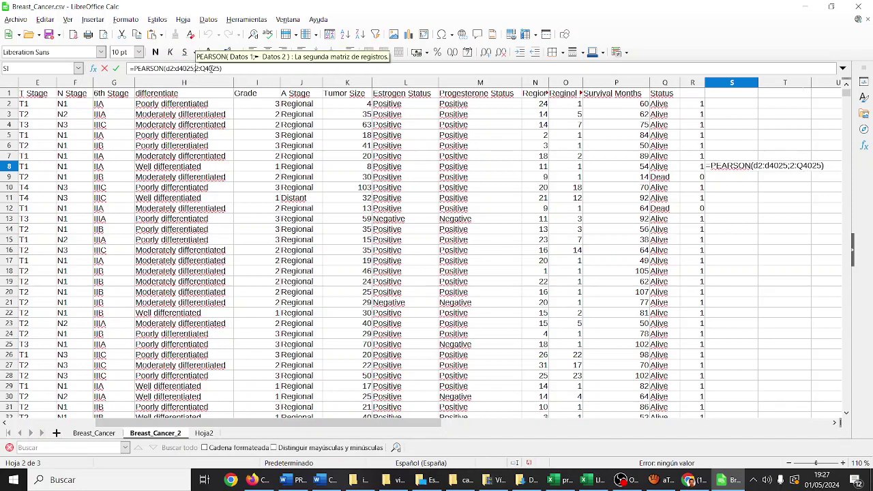
{"action": "type", "text": "r"}
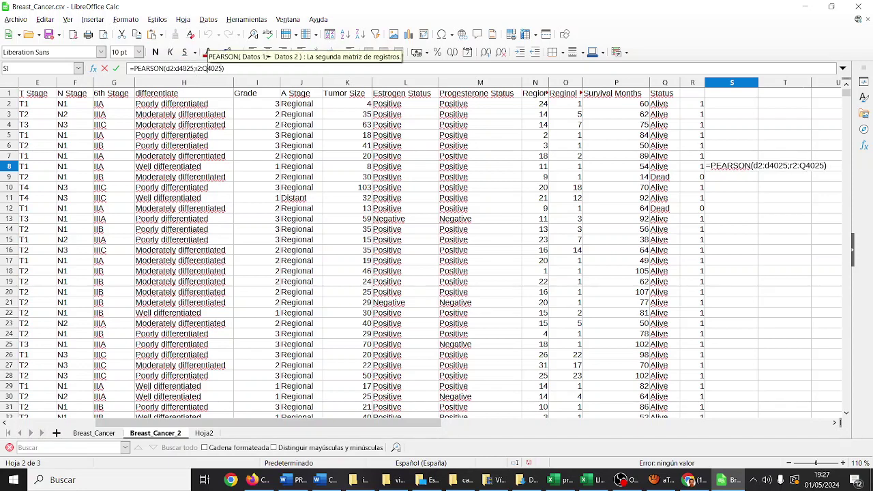
{"action": "key", "text": "BackSpace"}
{"action": "type", "text": "r"}
{"action": "key", "text": "Return"}
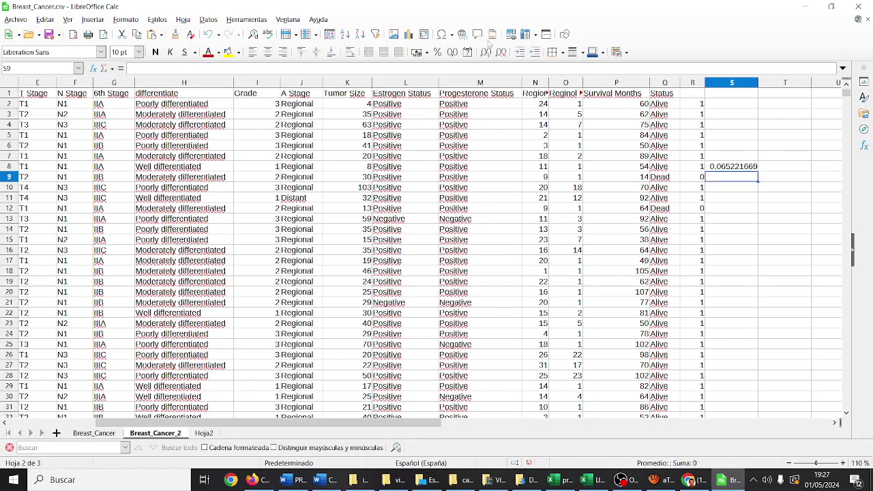
- Copy the text of the S8 formula unchanged into S9 as =PEARSON(D2:D4025;R2:R4025)
{"action": "left_click", "coordinate": [714, 169]}
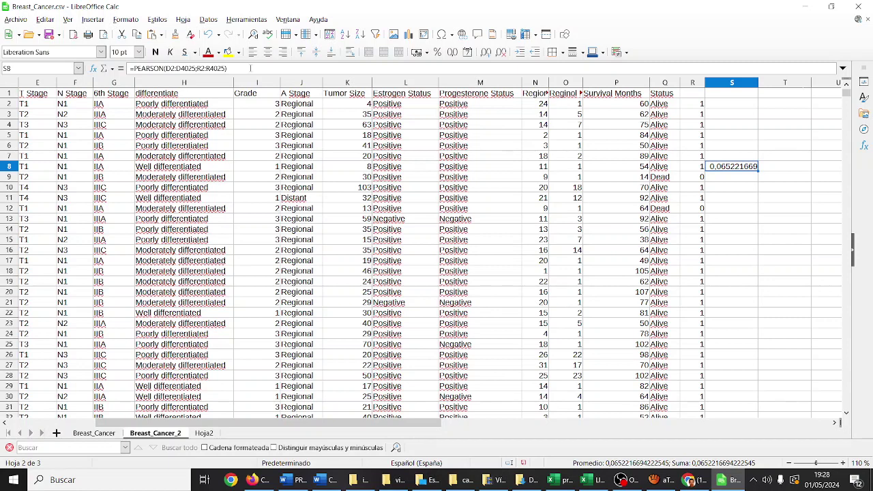
{"action": "left_click", "coordinate": [251, 68]}
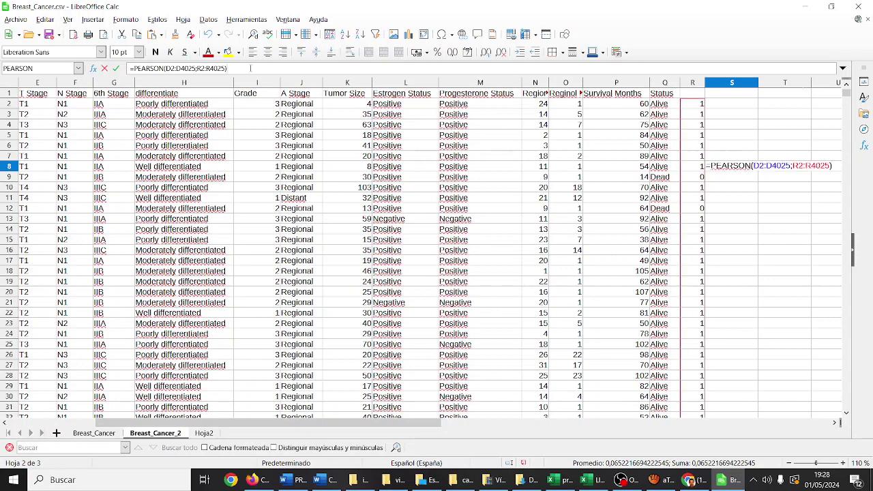
{"action": "key", "text": "ctrl+a"}
{"action": "key", "text": "ctrl+c"}
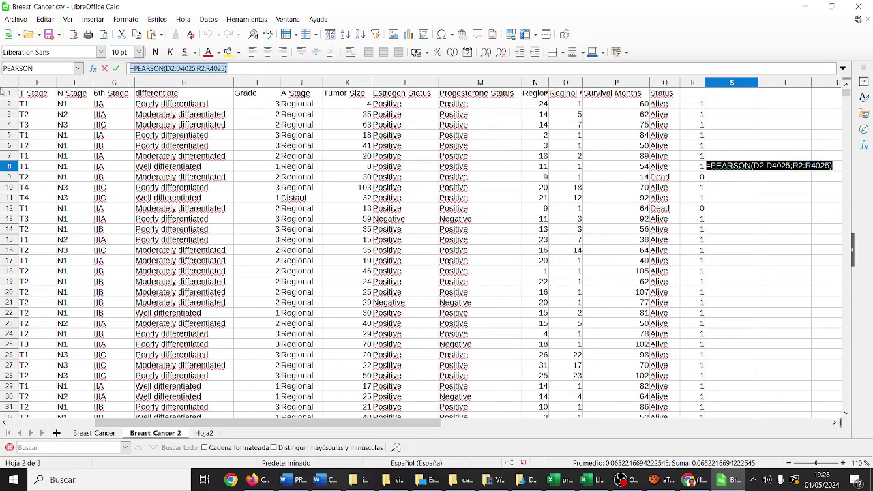
{"action": "key", "text": "Return"}
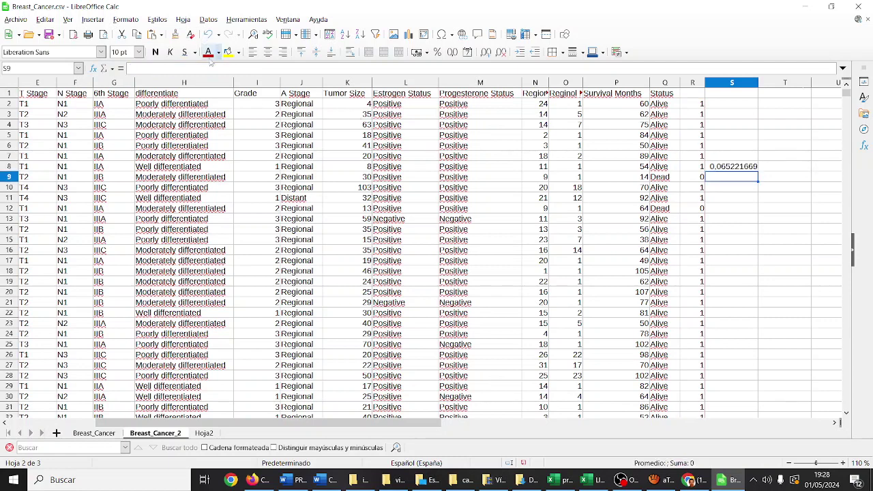
{"action": "key", "text": "ctrl+v"}
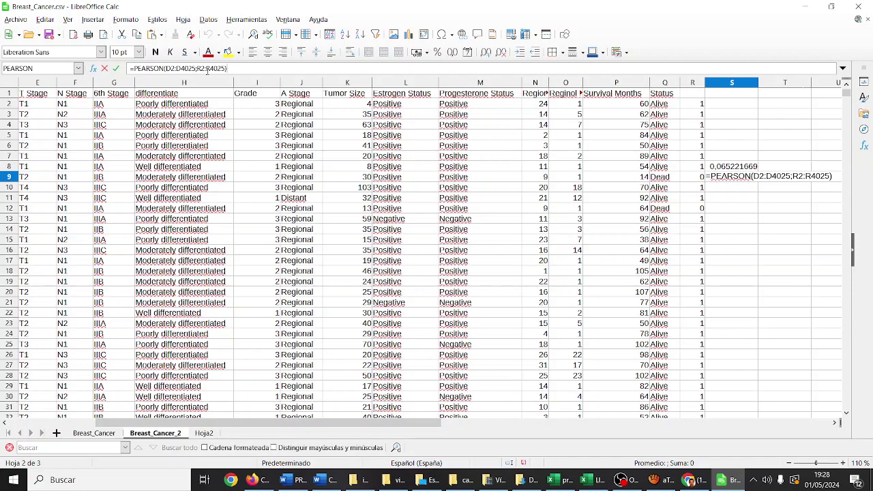
- Set the second range of the S9 formula to P2:P4025 to correlate marital status with Survival Months
{"action": "left_click", "coordinate": [215, 69]}
{"action": "key", "text": "BackSpace"}
{"action": "type", "text": "p"}
{"action": "left_click", "coordinate": [211, 68]}
{"action": "key", "text": "BackSpace"}
{"action": "type", "text": "p"}
{"action": "key", "text": "Return"}
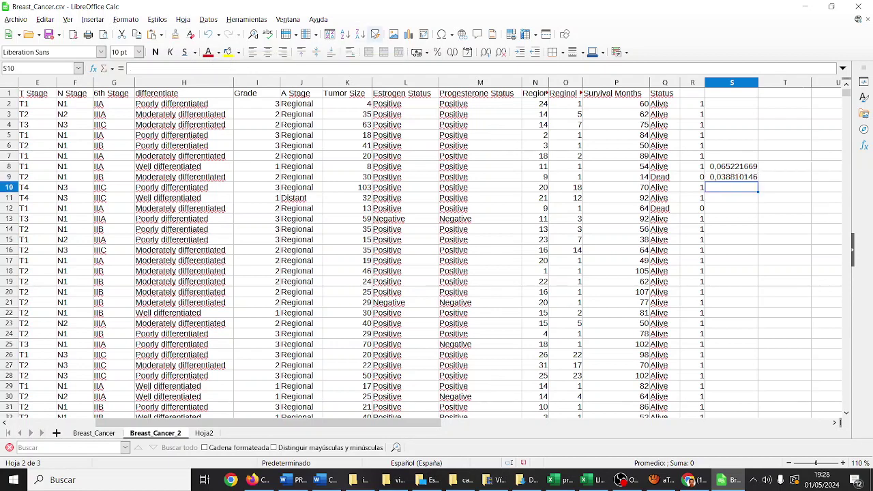